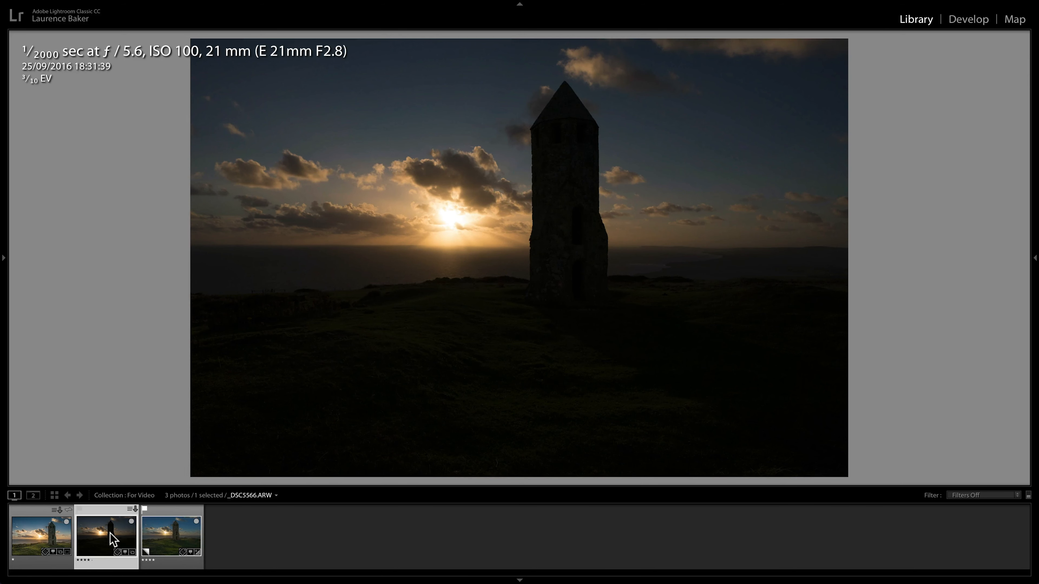
# Reset the For Video copy of _DSC5566.ARW and bring it into the Develop module with the filmstrip and toolbar hidden
pyautogui.click(162, 541)
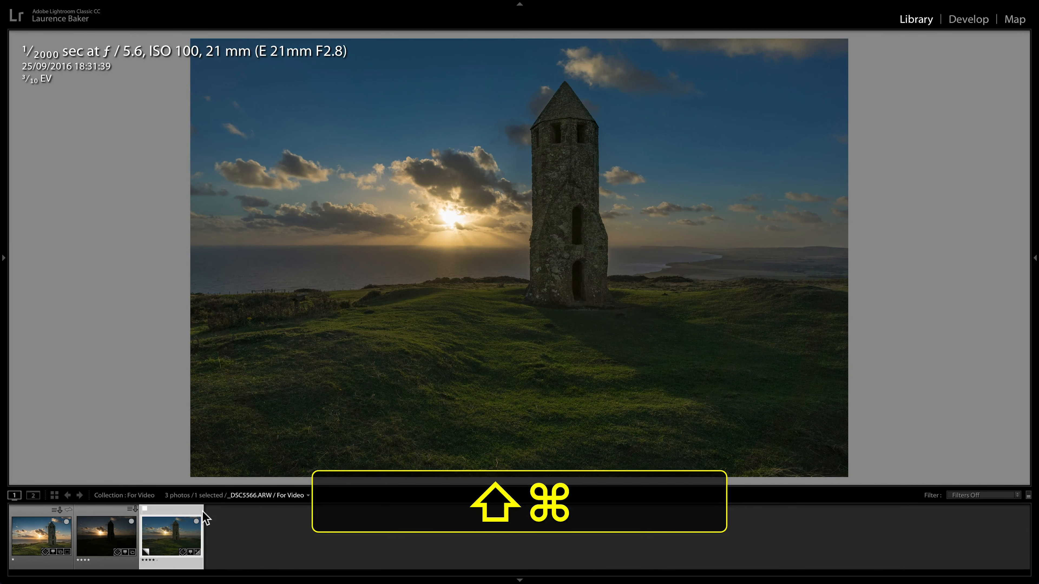
pyautogui.press('shift+super+r')
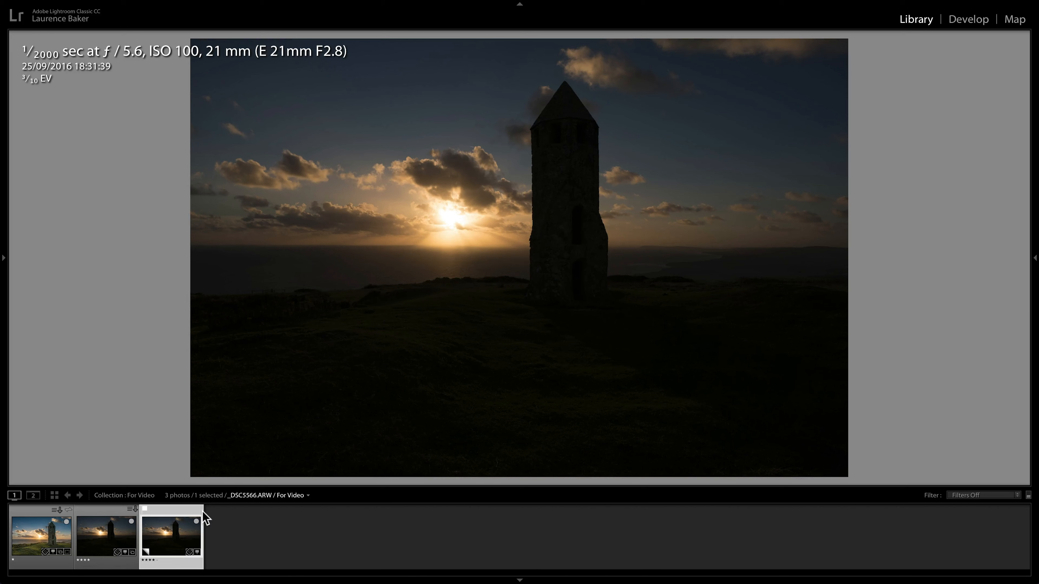
pyautogui.press('d')
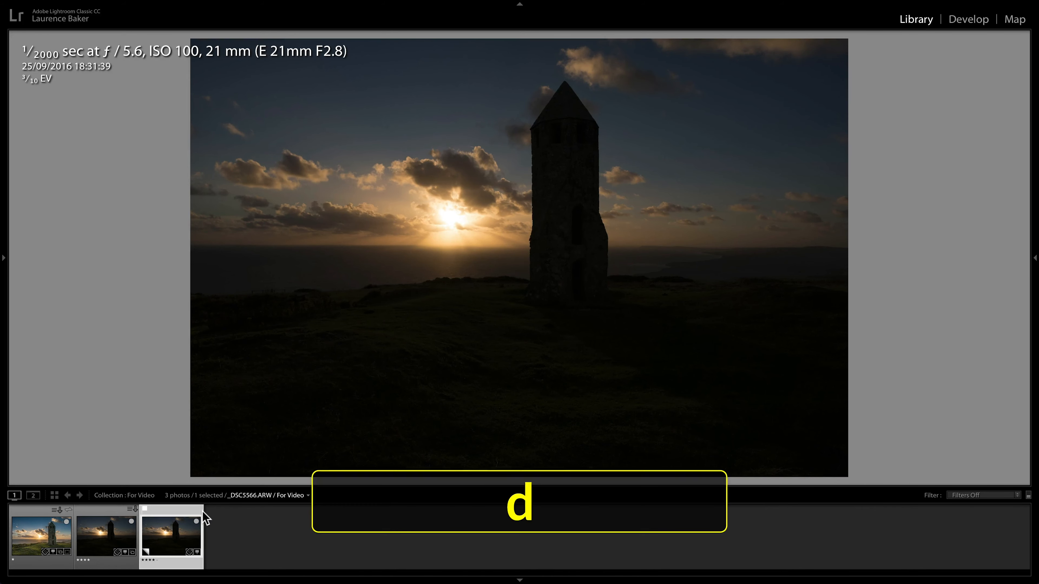
pyautogui.press('F6')
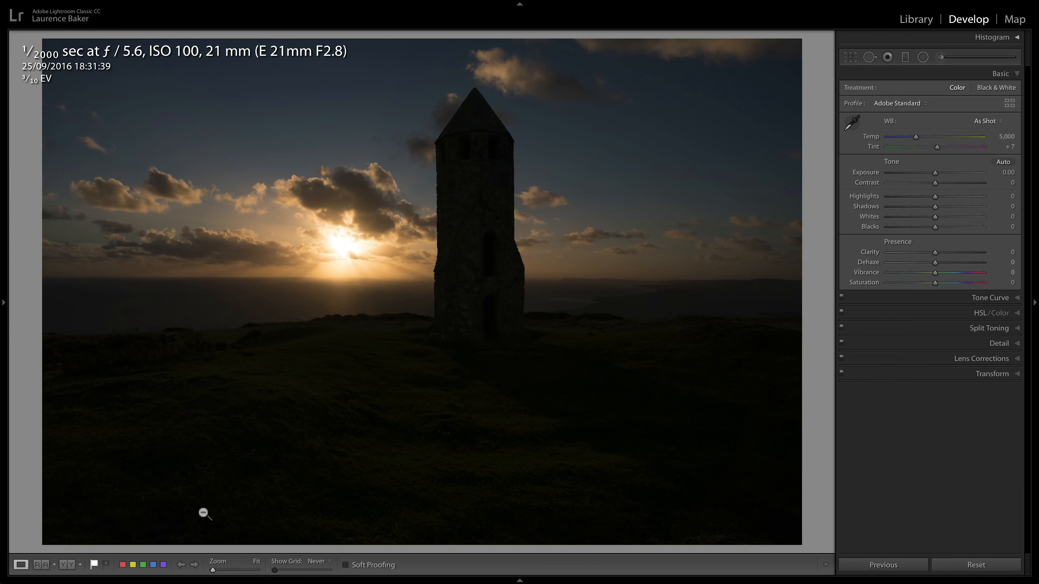
pyautogui.press('t')
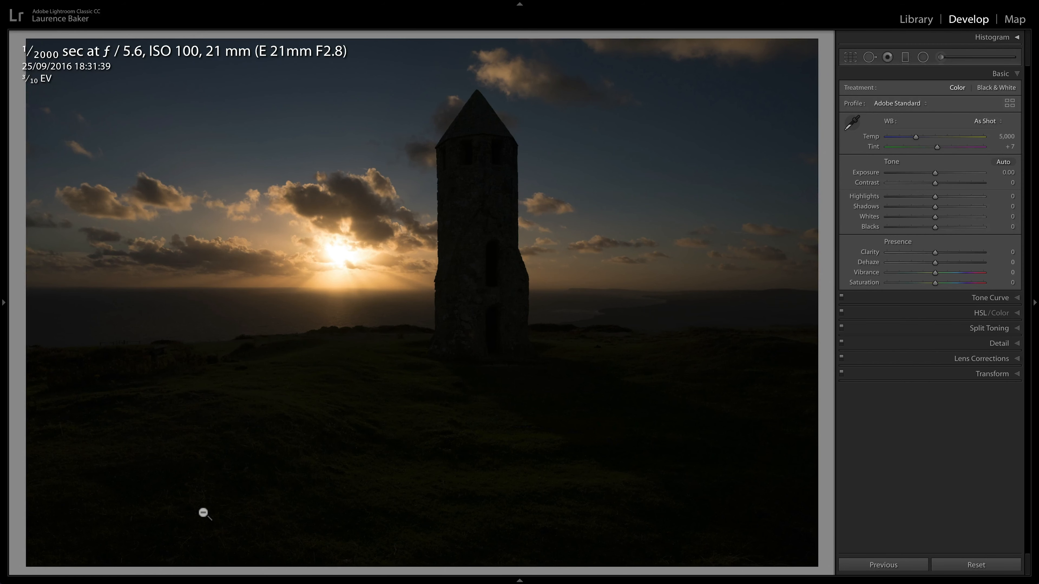
# Apply automatic tone and automatic white balance to the tower photo
pyautogui.press('super+u')
pyautogui.press('shift+super+u')
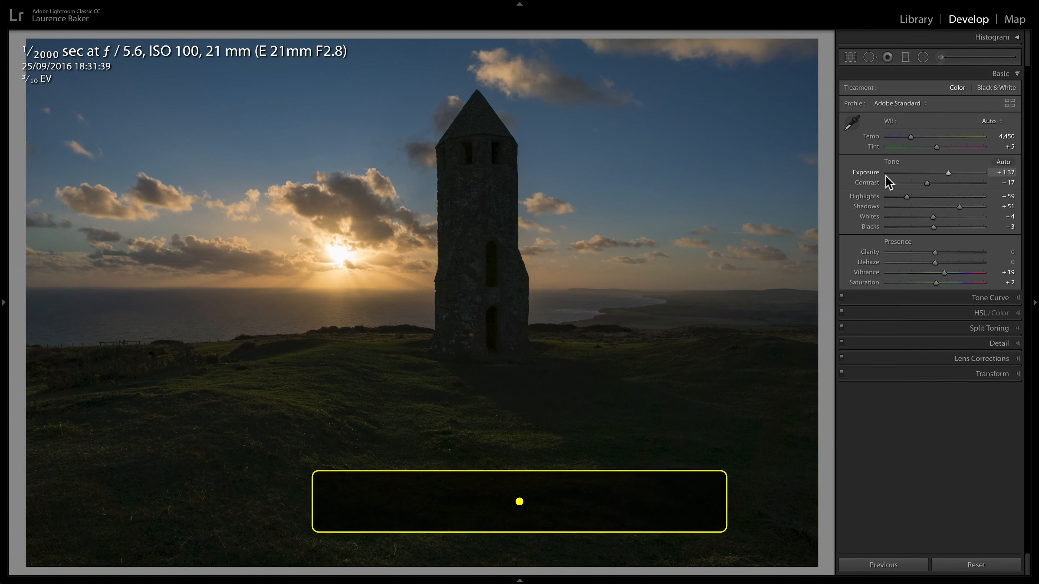
# Raise the photo's Shadows to +100
pyautogui.press('.')
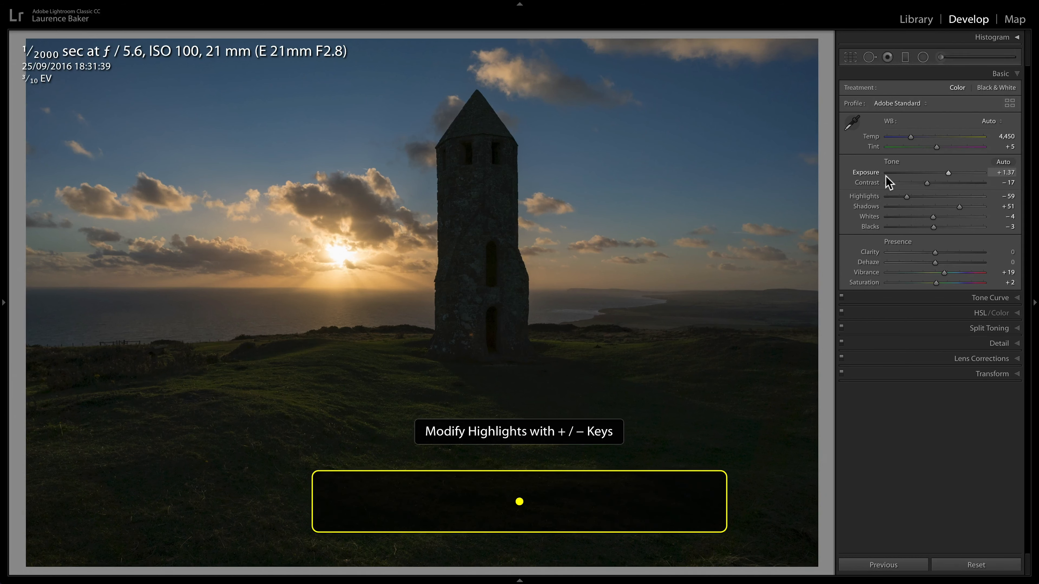
pyautogui.press('.')
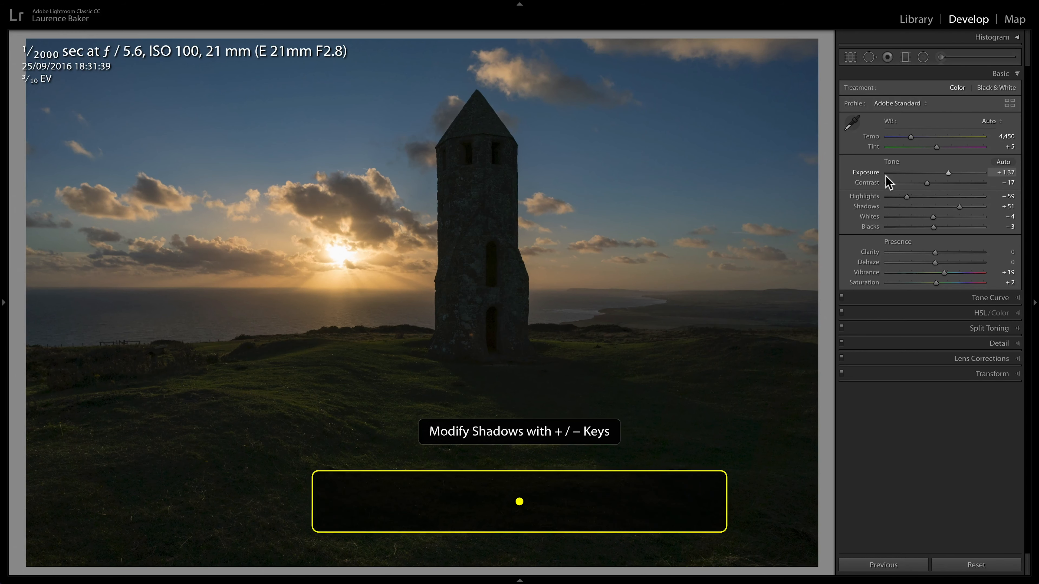
pyautogui.press('=')
pyautogui.press('=')
pyautogui.press('=')
pyautogui.press('=')
pyautogui.press('=')
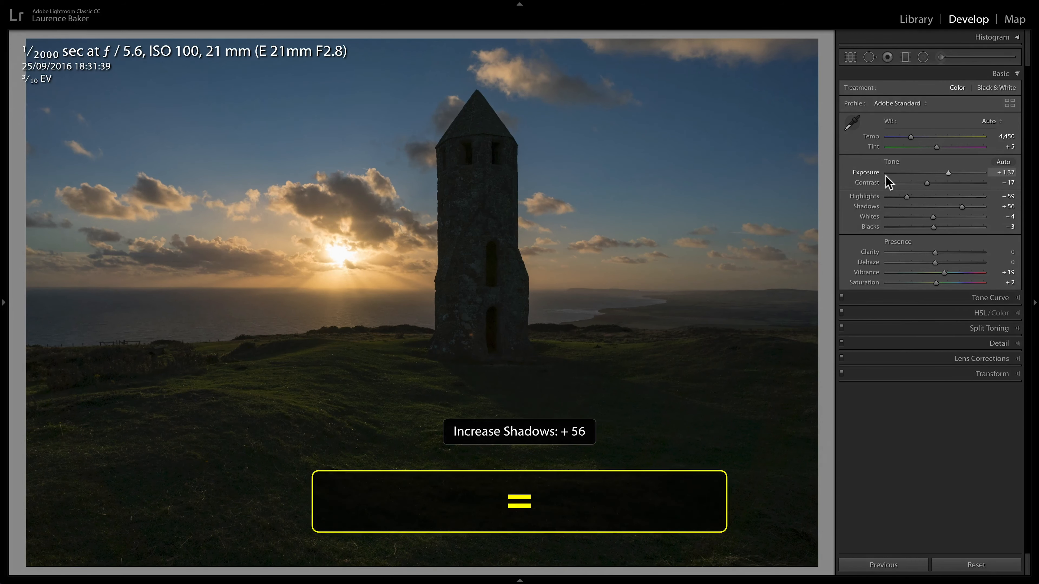
pyautogui.press('=')
pyautogui.press('=')
pyautogui.press('=')
pyautogui.press('=')
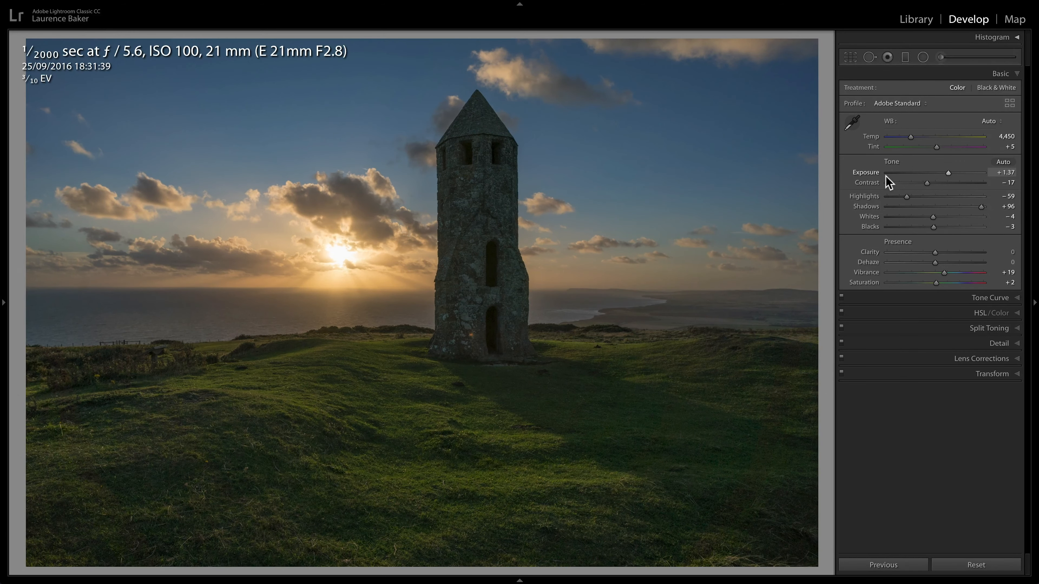
pyautogui.press('=')
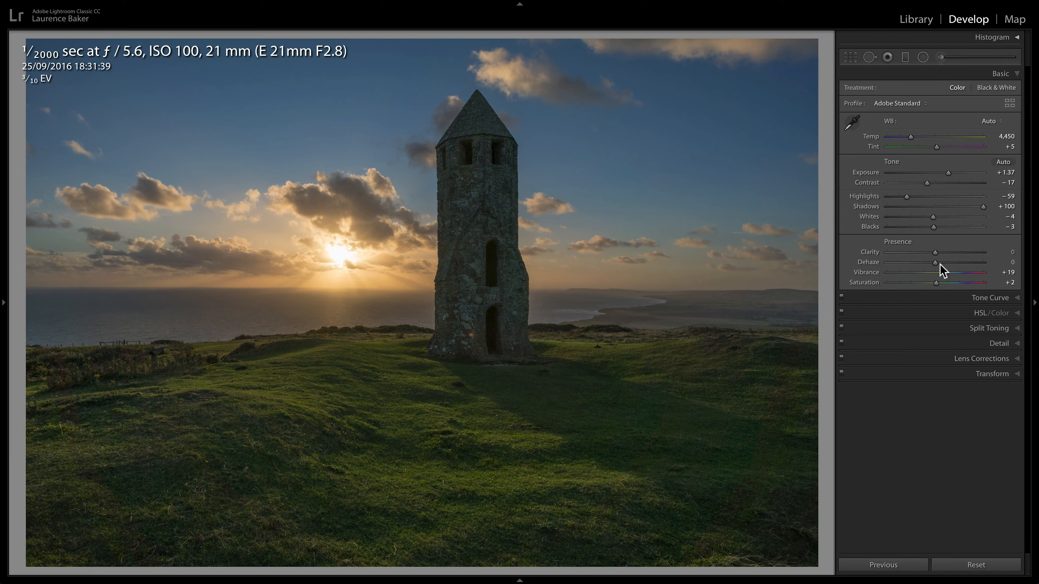
# Set the photo's Clarity to +15 and Dehaze to +6
pyautogui.click(942, 253)
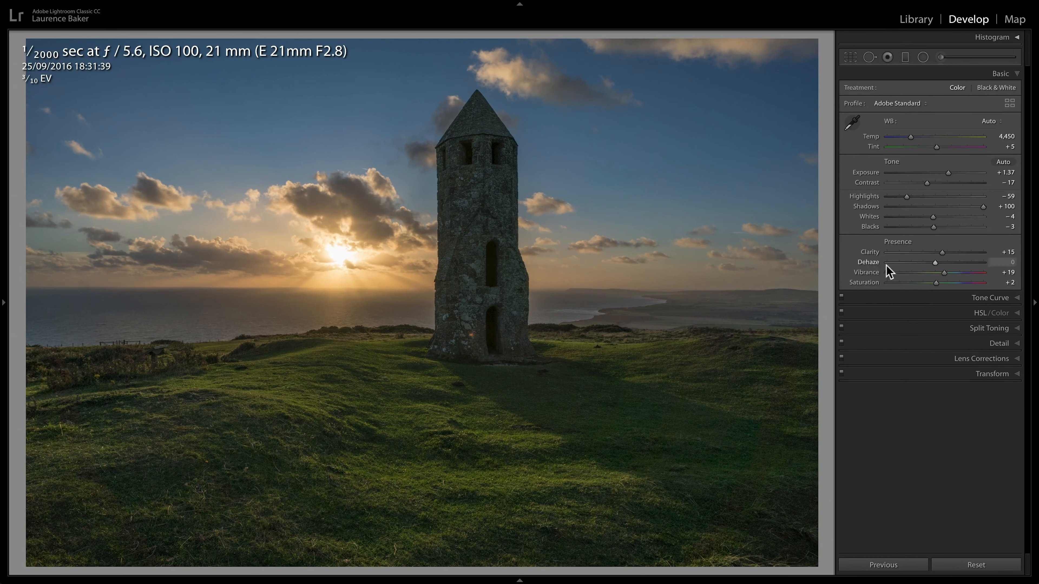
pyautogui.click(938, 263)
# Switch to the Graduated Filter tool for a new local adjustment
pyautogui.press('q')
pyautogui.press('q')
pyautogui.press('m')
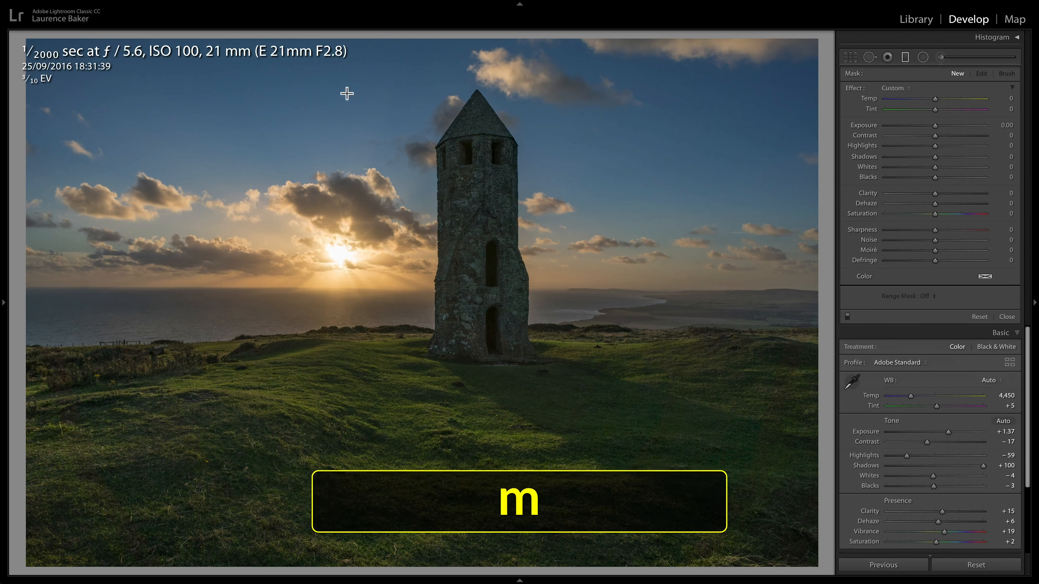
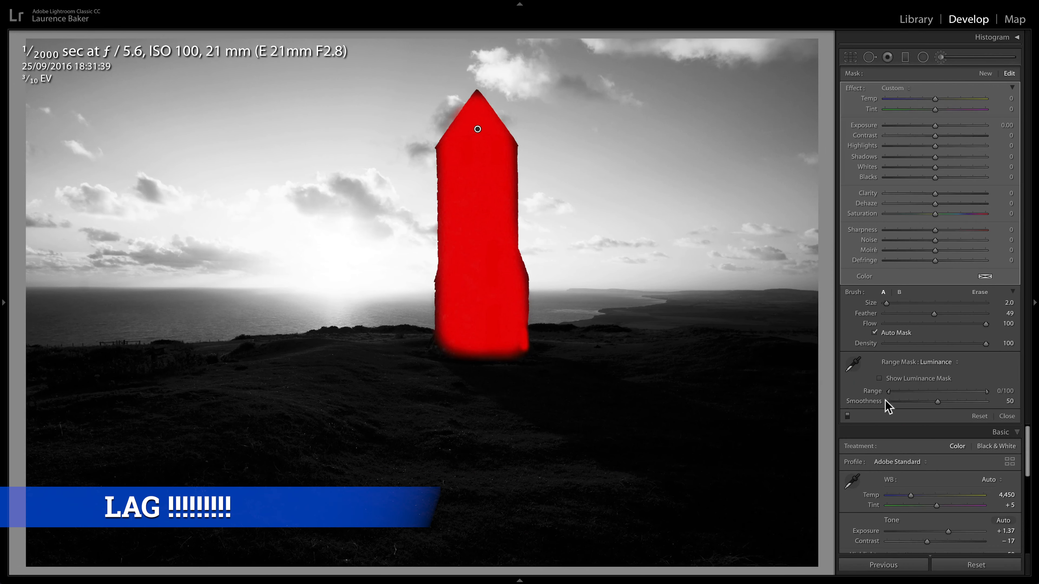
# Limit the tower brush mask to a luminance range of 0/45 and set its Exposure to 0.30
pyautogui.moveTo(987, 391); pyautogui.dragTo(934, 391)
pyautogui.click(1007, 125)
pyautogui.press('Up')
pyautogui.press('Up')
pyautogui.press('Up')
pyautogui.press('Up')
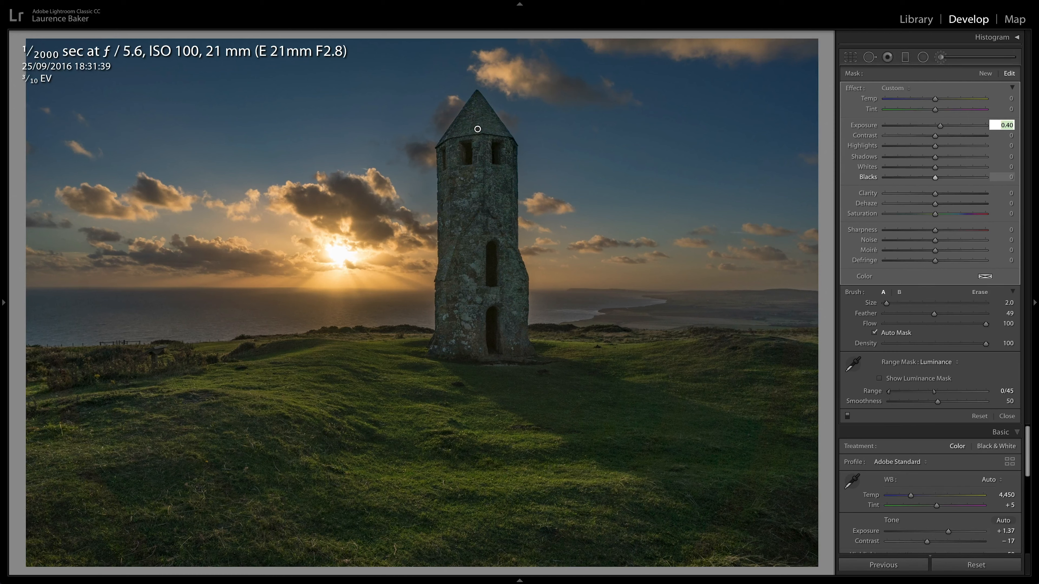
pyautogui.press('Down')
# Set the tower mask's Contrast to 16
pyautogui.click(1004, 135)
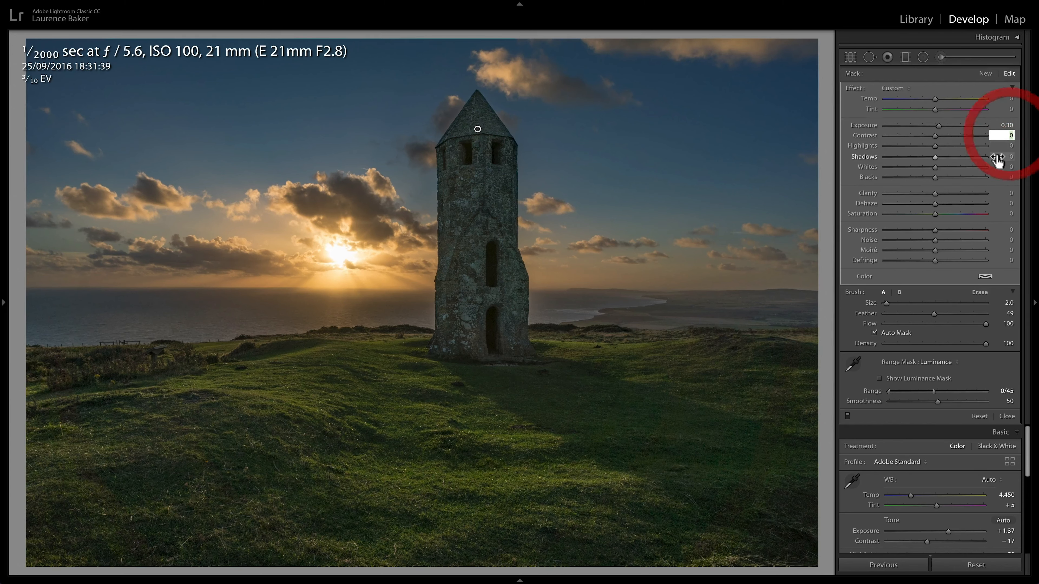
pyautogui.press('Up')
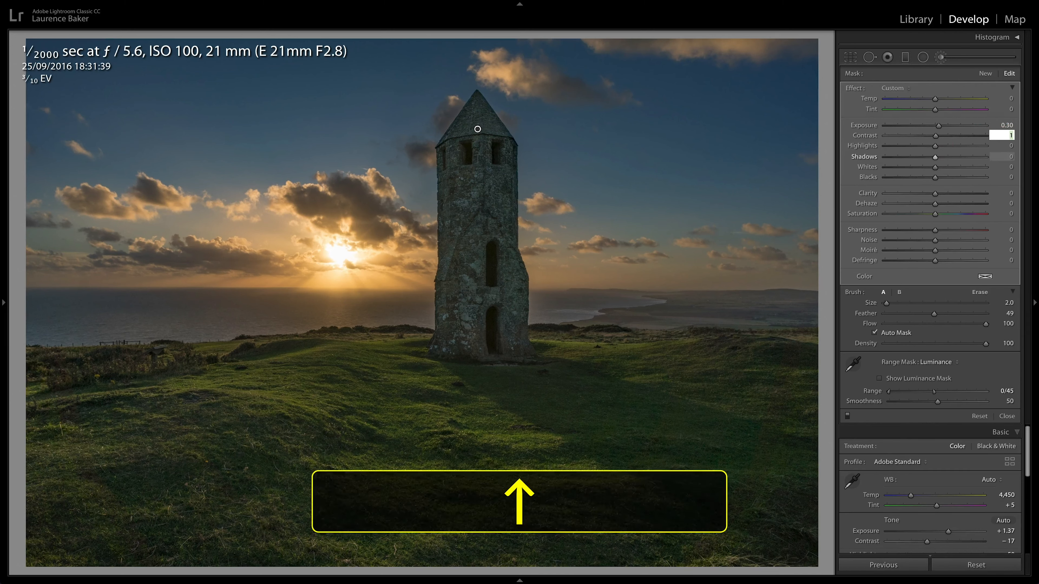
pyautogui.press('Up')
pyautogui.press('Up')
pyautogui.press('Up')
pyautogui.press('Up')
pyautogui.press('Up')
pyautogui.press('Up')
pyautogui.press('Up')
pyautogui.press('Up')
pyautogui.press('Up')
pyautogui.press('Up')
pyautogui.press('Up')
pyautogui.press('Up')
pyautogui.press('Up')
# Set the tower mask's Highlights to 10 and its Shadows to 11
pyautogui.press('Tab')
pyautogui.hotkey('shift', 'Up')
pyautogui.hotkey('shift', 'Up')
pyautogui.press('Return')
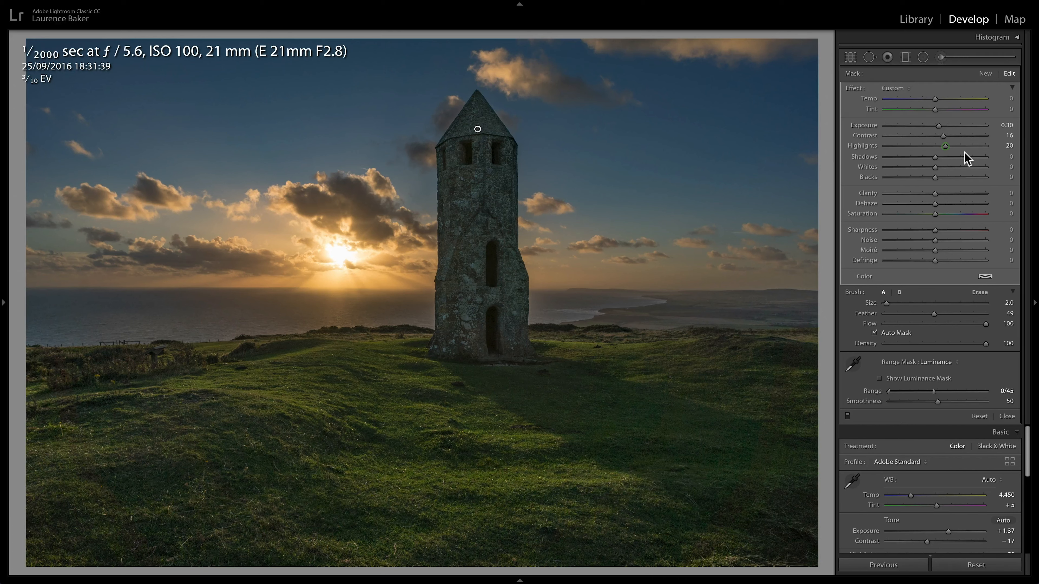
pyautogui.hotkey('shift', 'Down')
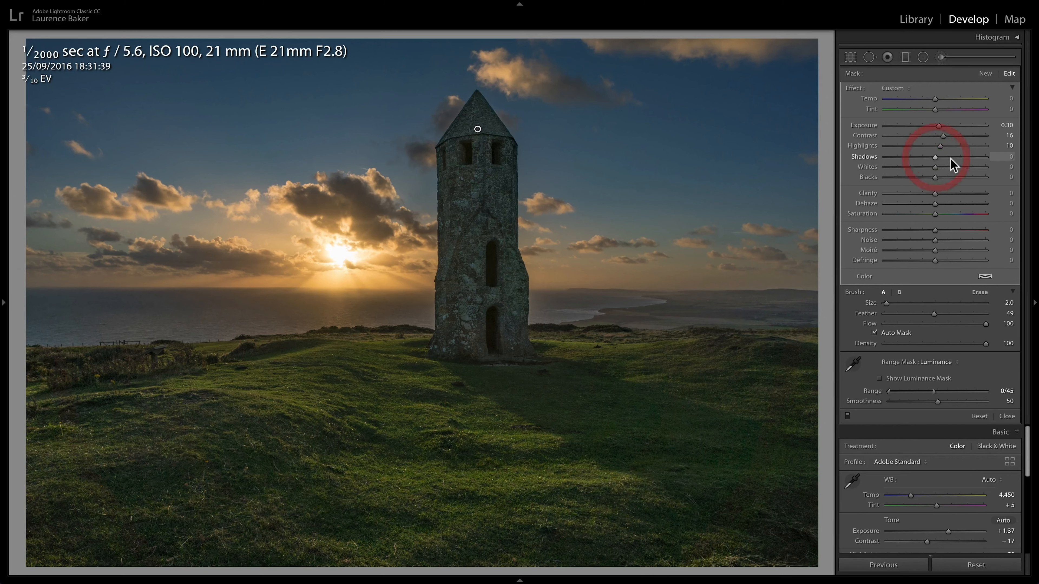
pyautogui.press('Up')
pyautogui.hotkey('shift', 'Up')
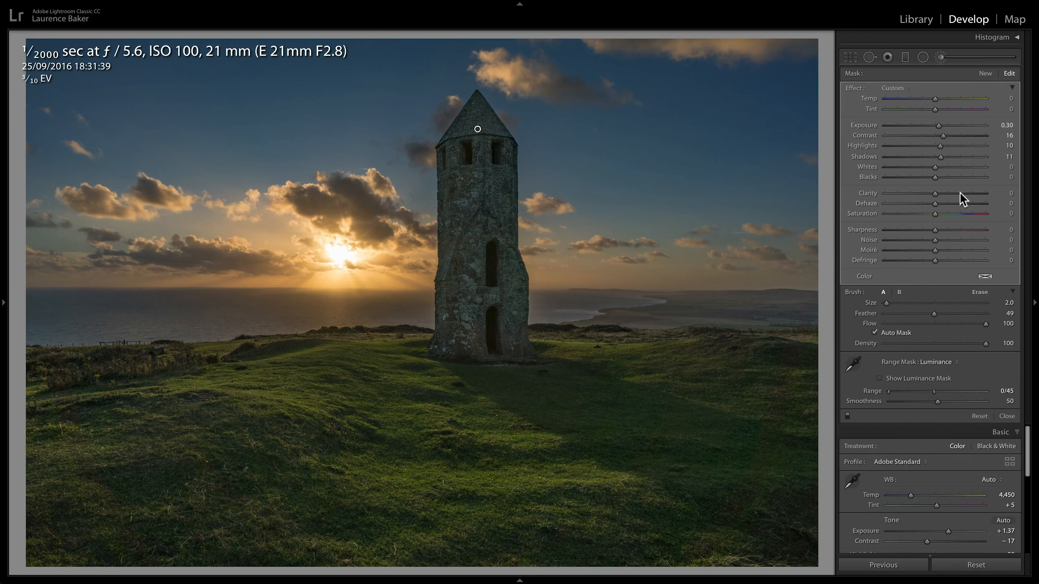
# Set the tower mask's Clarity to 10
pyautogui.press('Up')
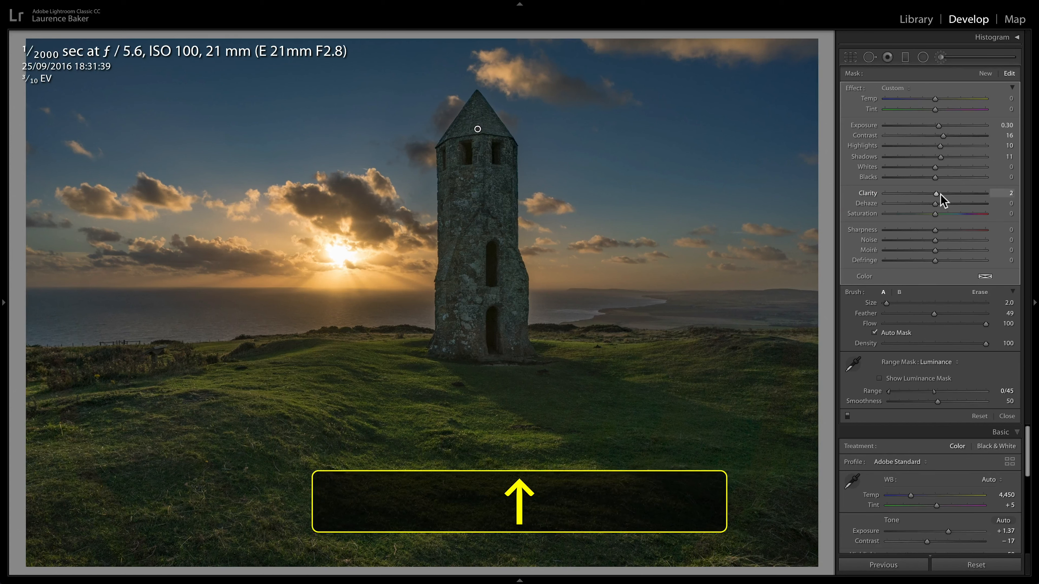
pyautogui.press('Up')
pyautogui.press('Up')
pyautogui.press('Up')
pyautogui.press('Up')
pyautogui.press('Up')
pyautogui.press('Up')
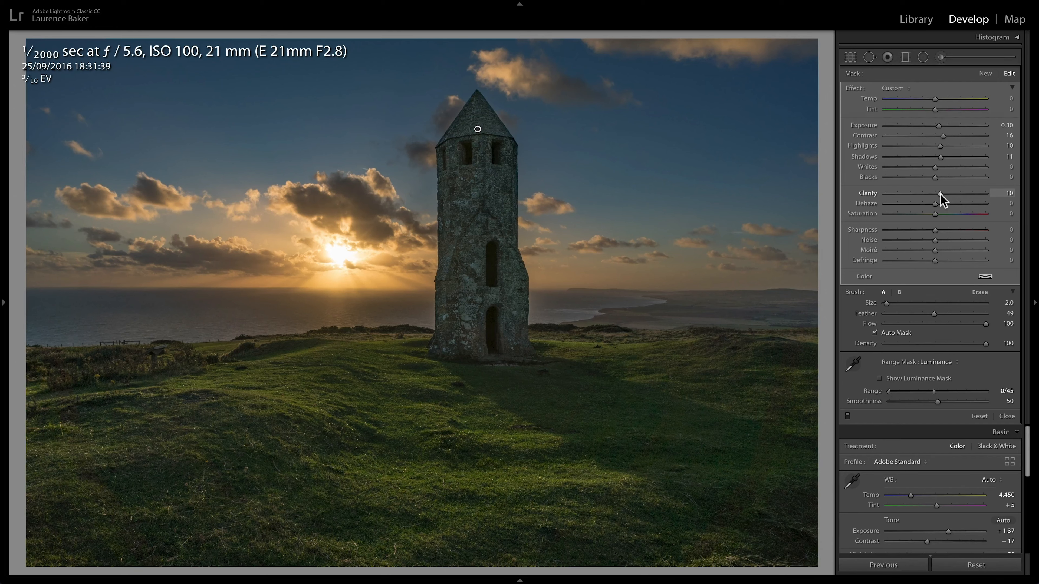
pyautogui.press('Up')
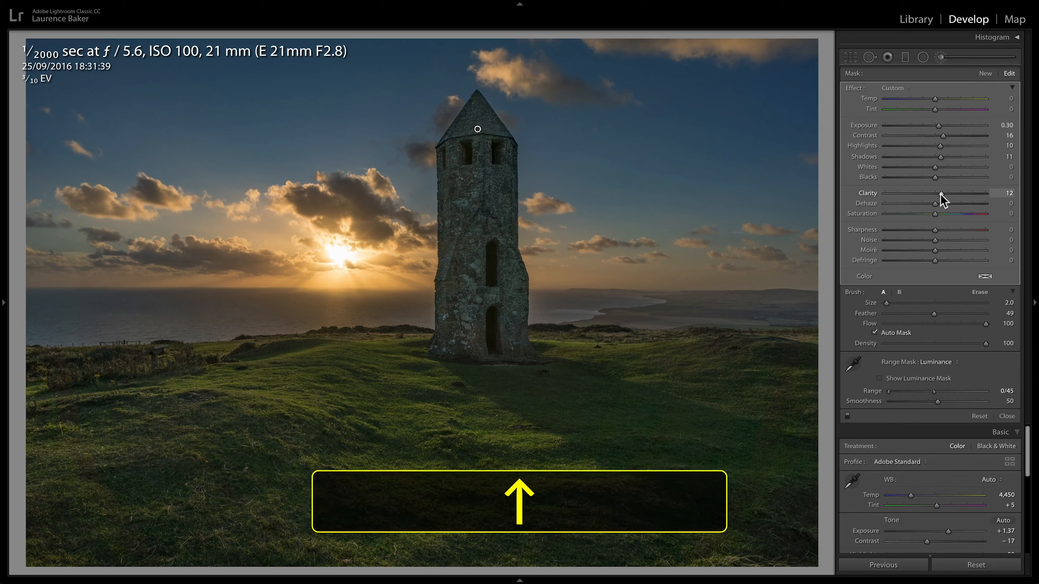
pyautogui.press('Down')
pyautogui.press('Down')
# Warm the tower mask by setting its Temp to 10
pyautogui.click(1009, 99)
pyautogui.press('Up')
pyautogui.press('Up')
pyautogui.press('Up')
pyautogui.press('Up')
pyautogui.press('Up')
pyautogui.press('Up')
pyautogui.press('Up')
pyautogui.press('Up')
pyautogui.press('Up')
pyautogui.press('Up')
pyautogui.press('Up')
pyautogui.press('Up')
pyautogui.press('Up')
pyautogui.press('Up')
pyautogui.press('Up')
pyautogui.press('Up')
pyautogui.press('Up')
pyautogui.press('Up')
pyautogui.press('Up')
pyautogui.press('Up')
pyautogui.press('Down')
pyautogui.press('Down')
pyautogui.press('Down')
pyautogui.press('Down')
pyautogui.press('Down')
pyautogui.press('Down')
pyautogui.press('Down')
pyautogui.press('Down')
pyautogui.press('Down')
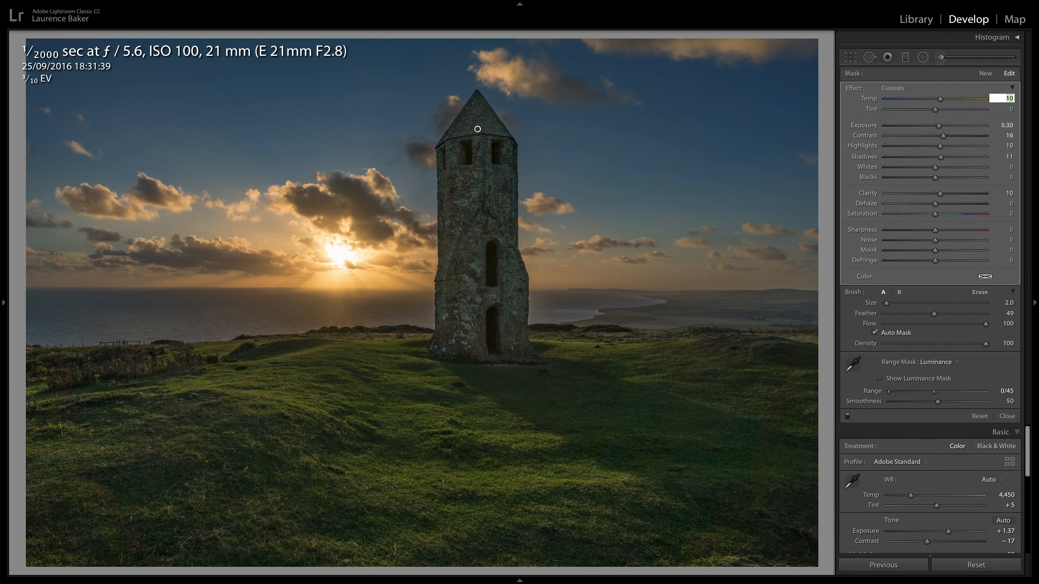
# Set the tower mask's Sharpness to 16 and Noise to 20, and finish the brush adjustment
pyautogui.moveTo(934, 230); pyautogui.dragTo(945, 240)
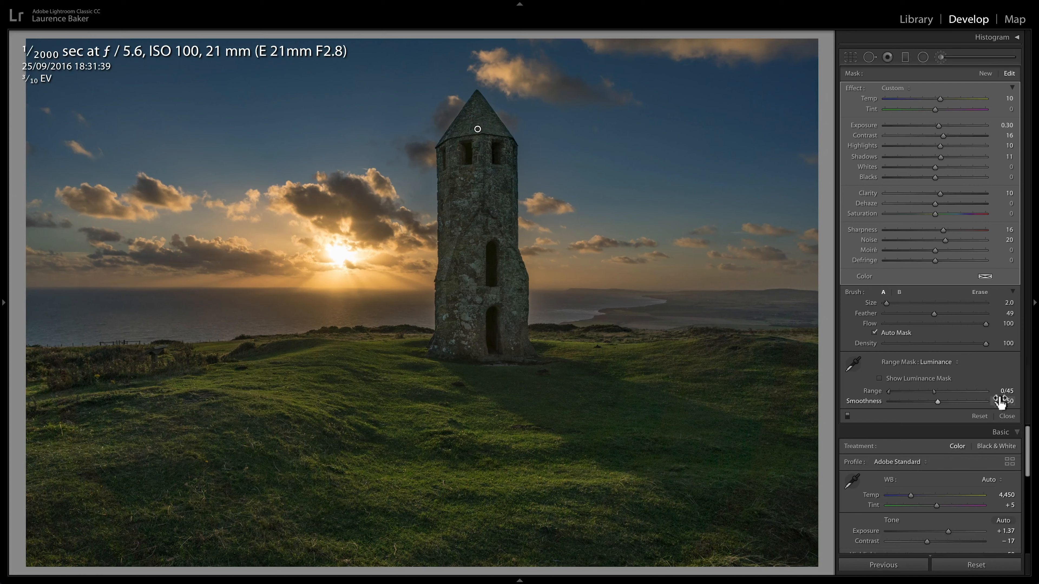
pyautogui.click(1005, 416)
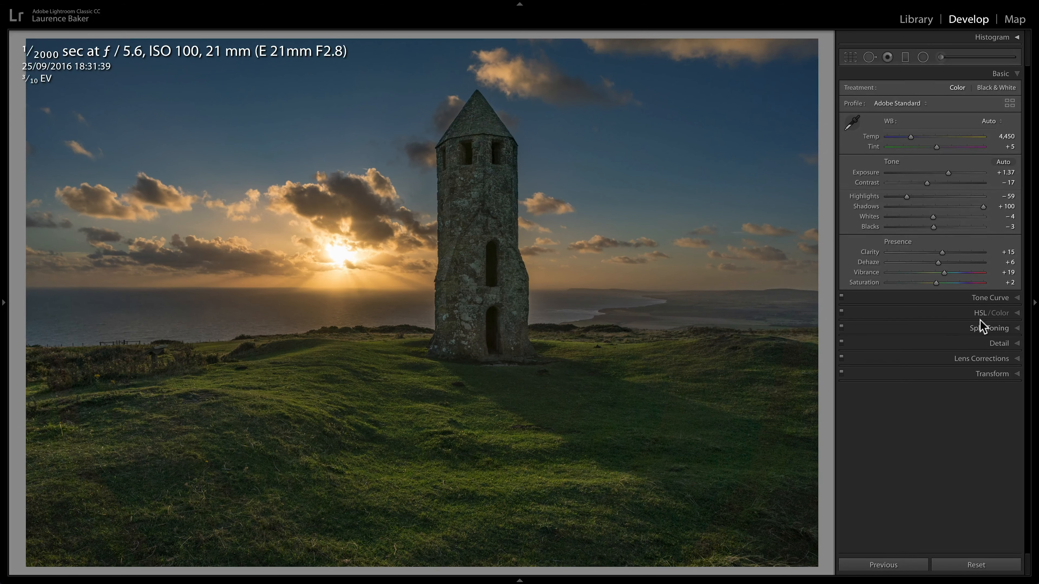
# Start a brush adjustment on the distant coastline with a Luminance range mask and display the luminance mask
pyautogui.press('k')
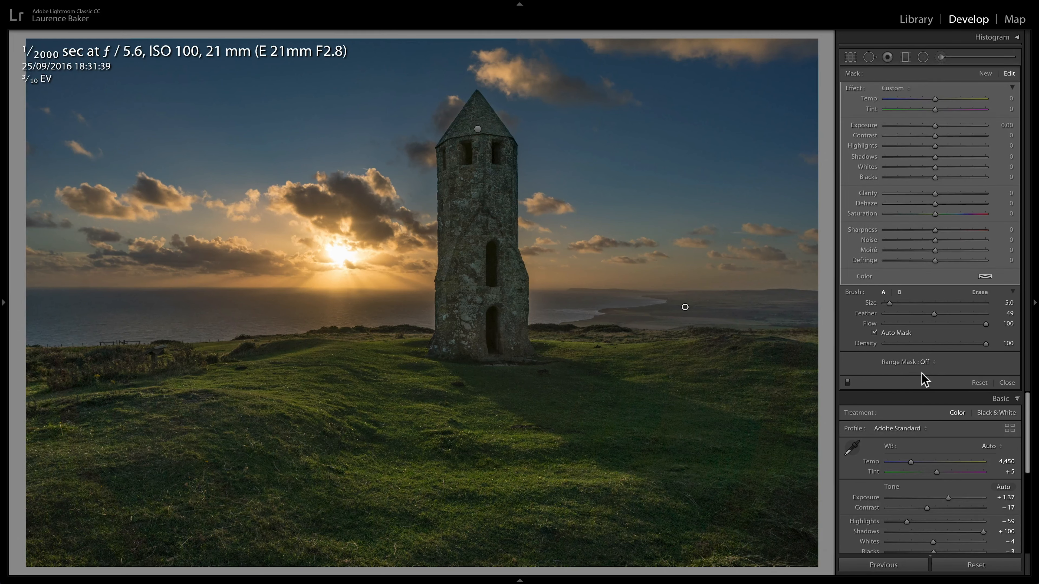
pyautogui.click(923, 363)
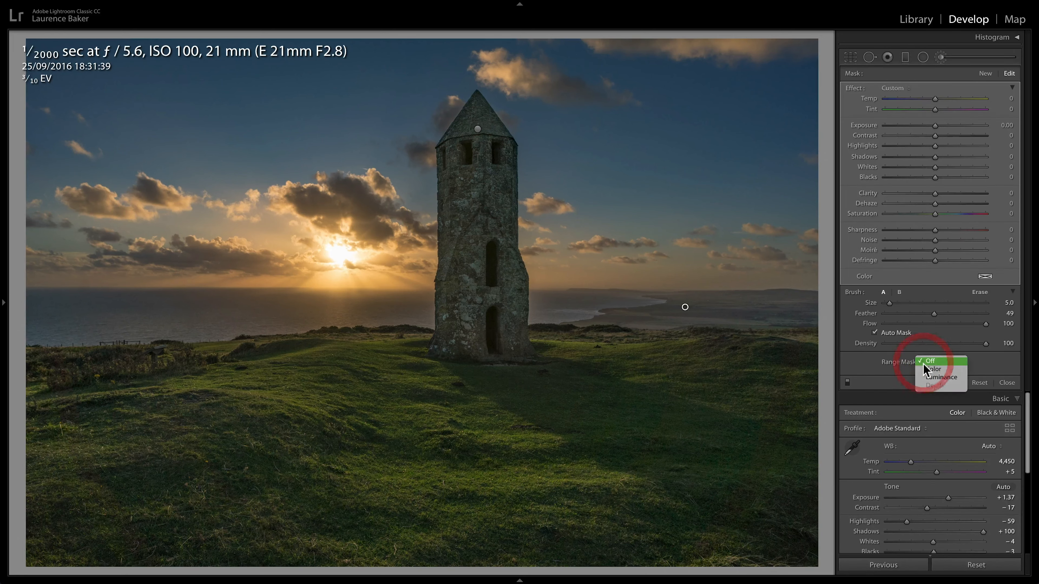
pyautogui.click(925, 378)
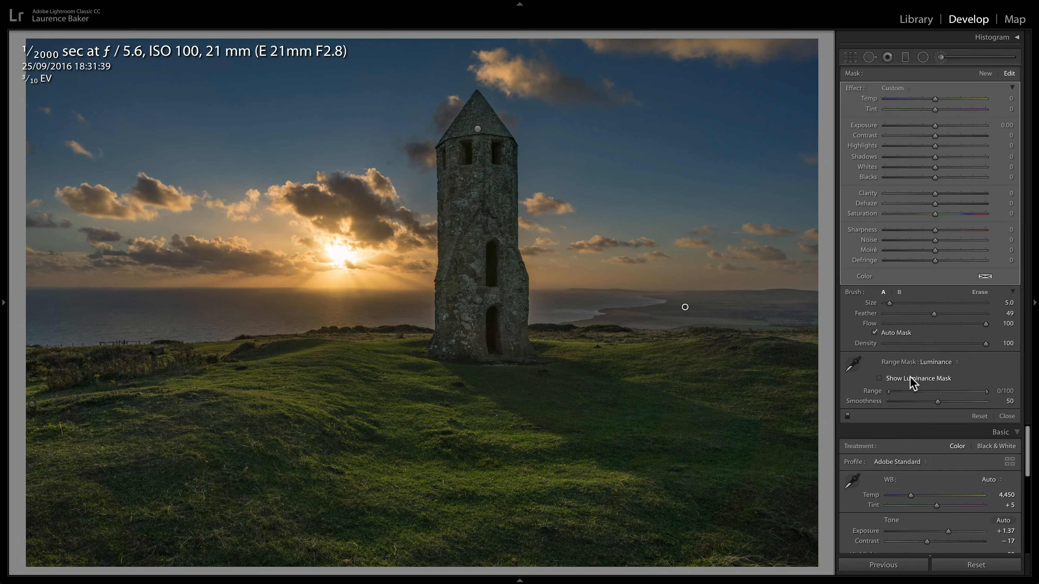
pyautogui.click(897, 378)
# Paint the mask over the distant coastline beside the tower, erase the overspill along its lower edge, and hide the luminance mask
pyautogui.press('[')
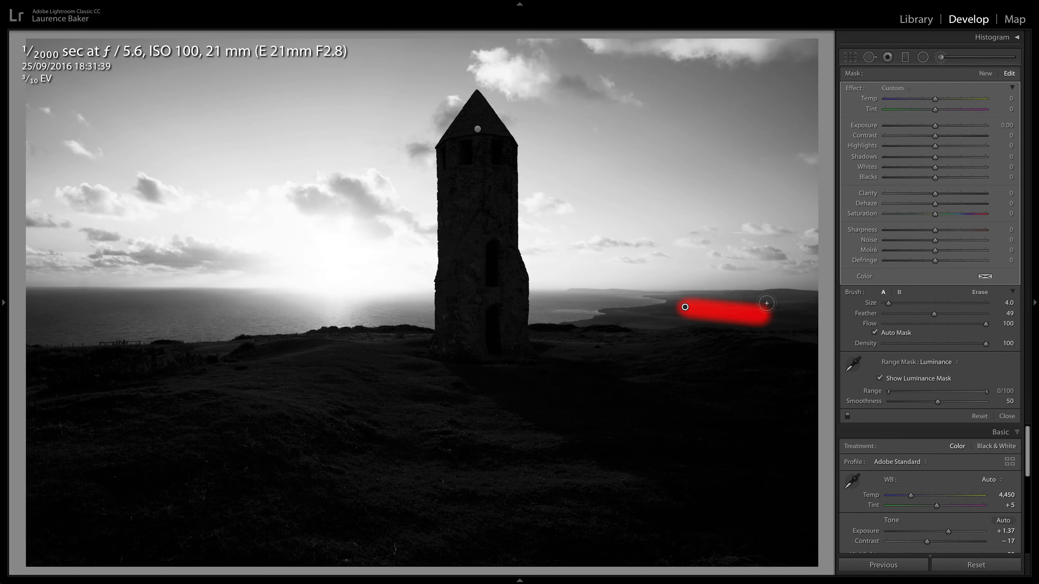
pyautogui.click(802, 300)
pyautogui.moveTo(754, 296)
pyautogui.mouseDown()
pyautogui.moveTo(676, 296)
pyautogui.moveTo(656, 319)
pyautogui.moveTo(579, 325)
pyautogui.moveTo(691, 307)
pyautogui.mouseUp()
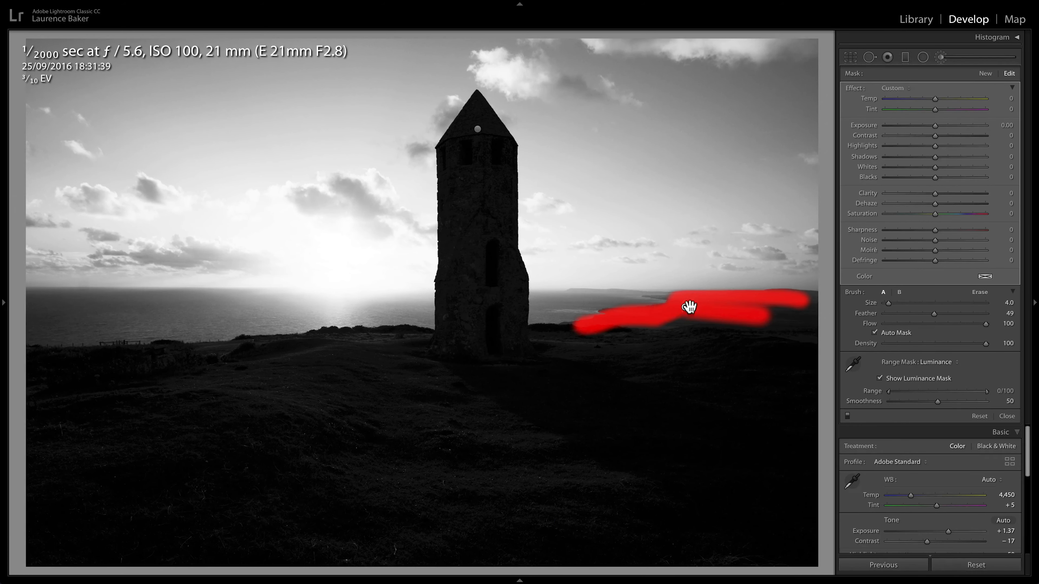
pyautogui.press('[')
pyautogui.press('[')
pyautogui.moveTo(651, 296); pyautogui.dragTo(814, 298)
pyautogui.press(']')
pyautogui.press(']')
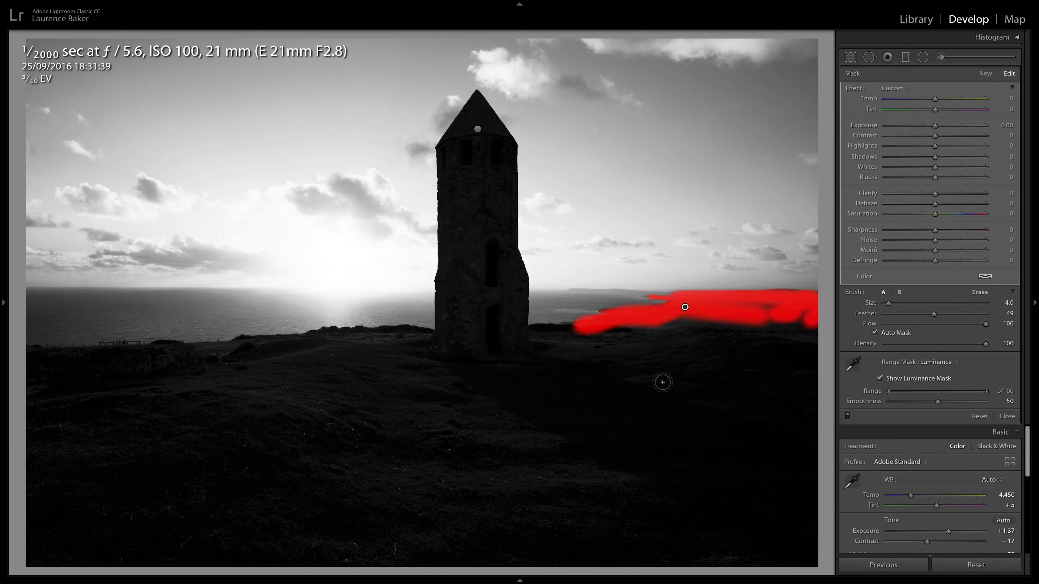
pyautogui.moveTo(666, 322); pyautogui.dragTo(804, 316)
pyautogui.keyDown('alt'); pyautogui.moveTo(574, 336); pyautogui.dragTo(610, 336); pyautogui.keyUp('alt')
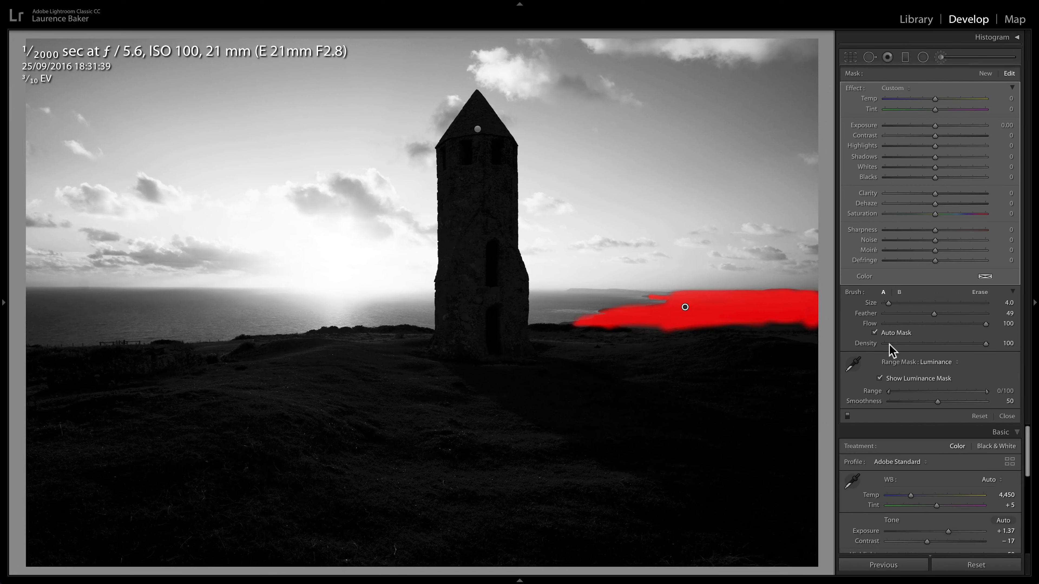
pyautogui.click(918, 378)
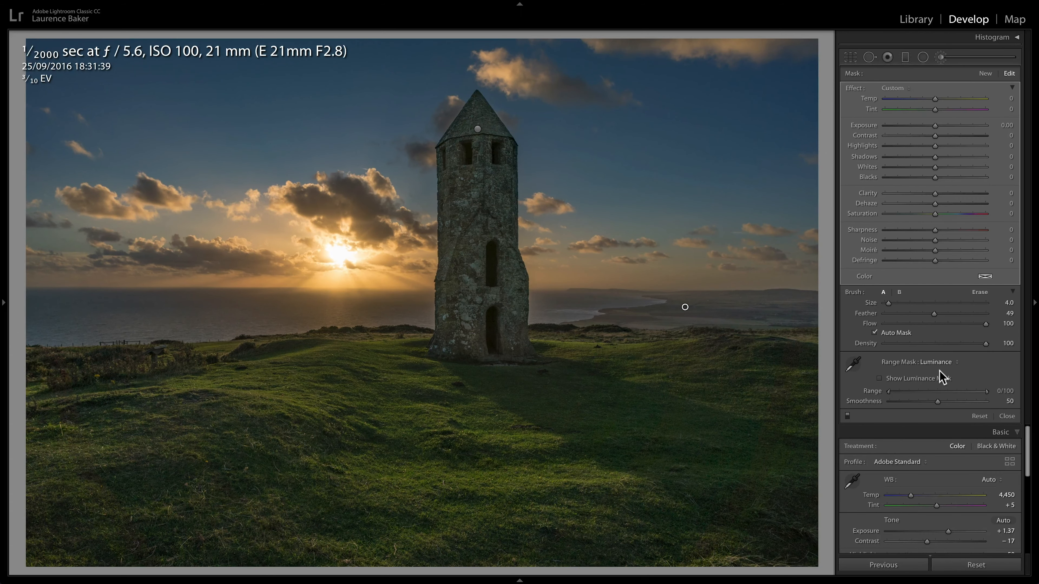
# Slightly raise the coastline mask's Exposure and Contrast, and set its Clarity to 27 and Saturation to 21
pyautogui.moveTo(935, 126); pyautogui.dragTo(936, 126)
pyautogui.click(1006, 125)
pyautogui.moveTo(935, 193); pyautogui.dragTo(948, 194)
pyautogui.moveTo(935, 214); pyautogui.dragTo(945, 215)
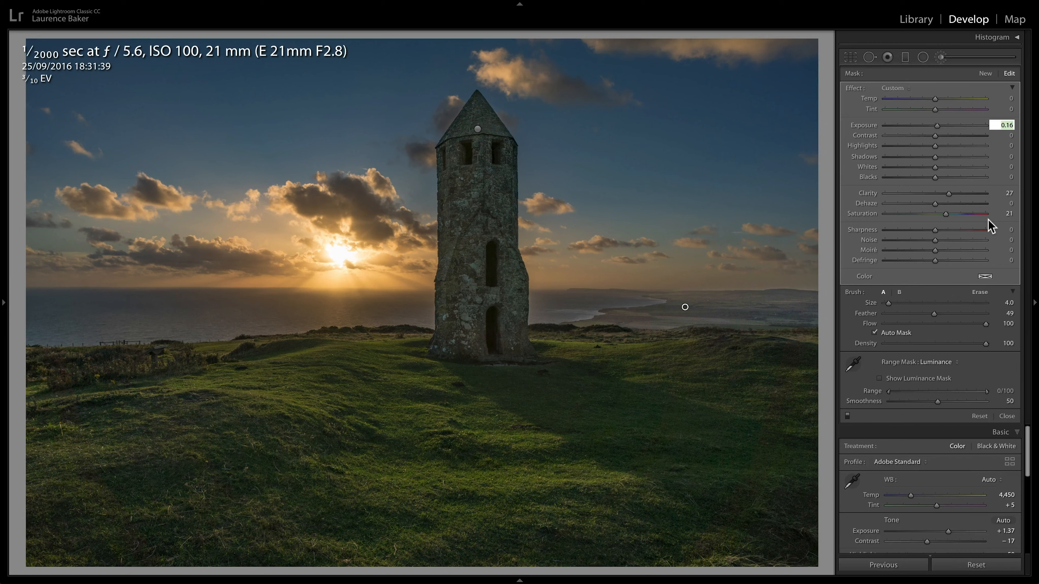
pyautogui.press('Down')
pyautogui.moveTo(934, 135); pyautogui.dragTo(945, 137)
# Compare the developed For Video copy side by side with _DSC5566-Edit.tif in the Library
pyautogui.press('e')
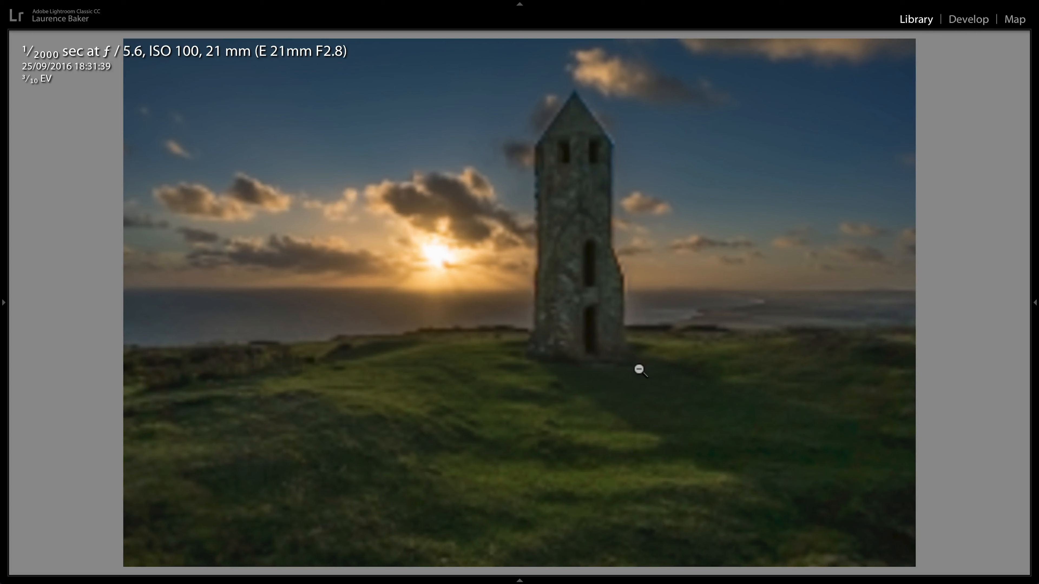
pyautogui.click(519, 581)
pyautogui.keyDown('super'); pyautogui.click(41, 536); pyautogui.keyUp('super')
pyautogui.press('c')
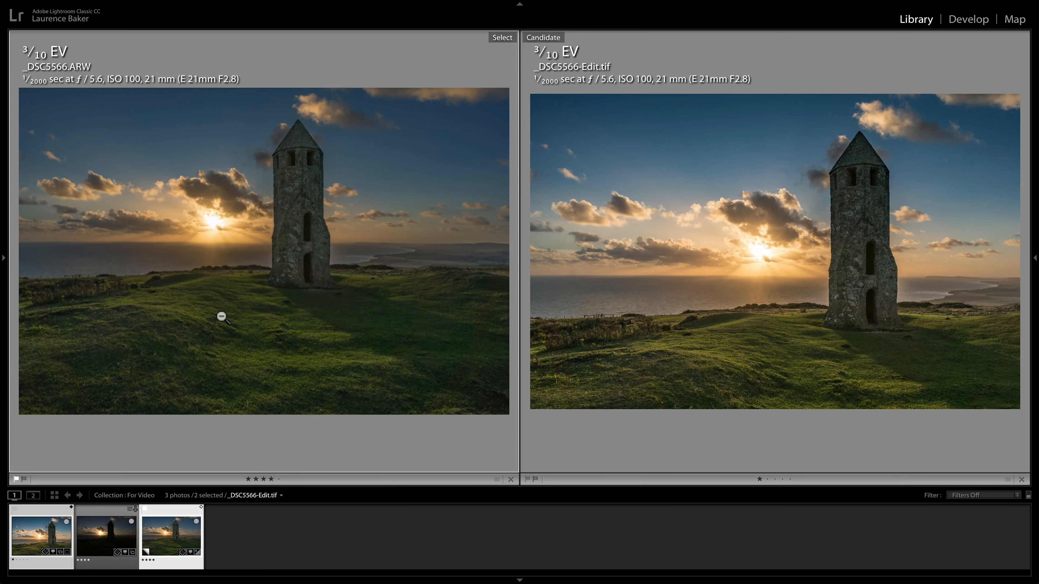
# Leave the comparison and view the For Video copy of _DSC5566.ARW on its own
pyautogui.press('e')
pyautogui.click(187, 526)
pyautogui.press('space')
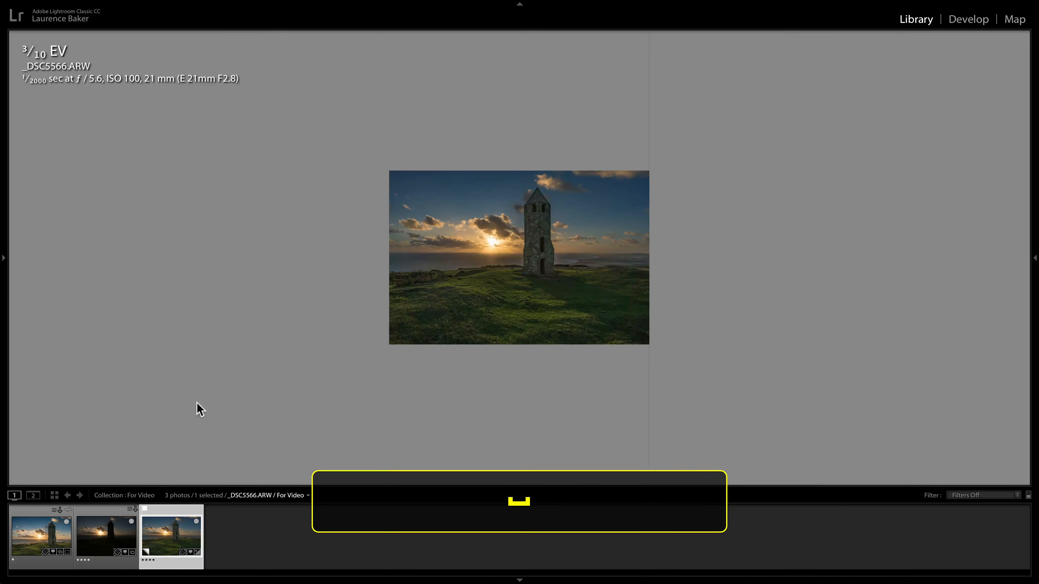